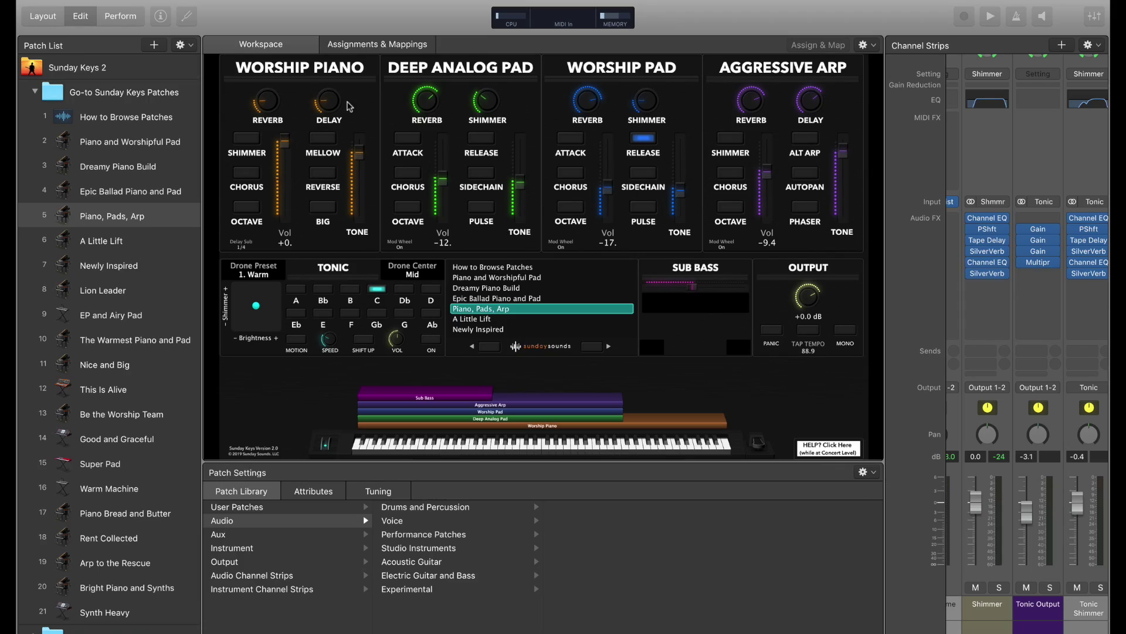
Select the Sunday Keys 2 concert and scroll the channel strips to show the Metronome strip
left_click(176, 70)
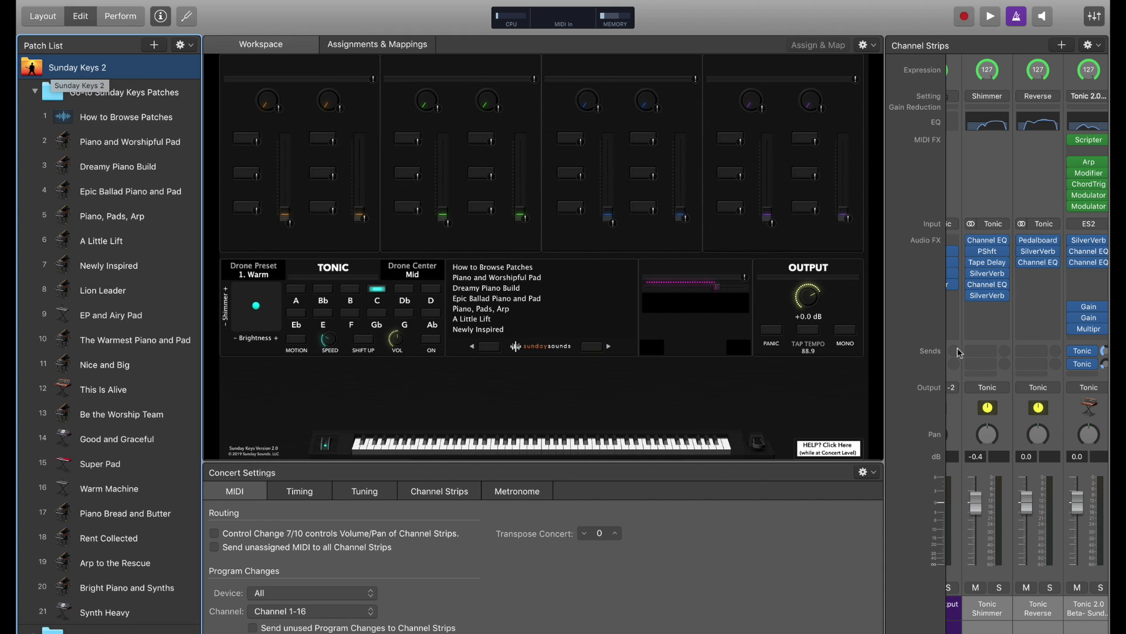
scroll(1067, 323, "right", 5)
scroll(1067, 323, "left", 5)
scroll(1068, 322, "right", 5)
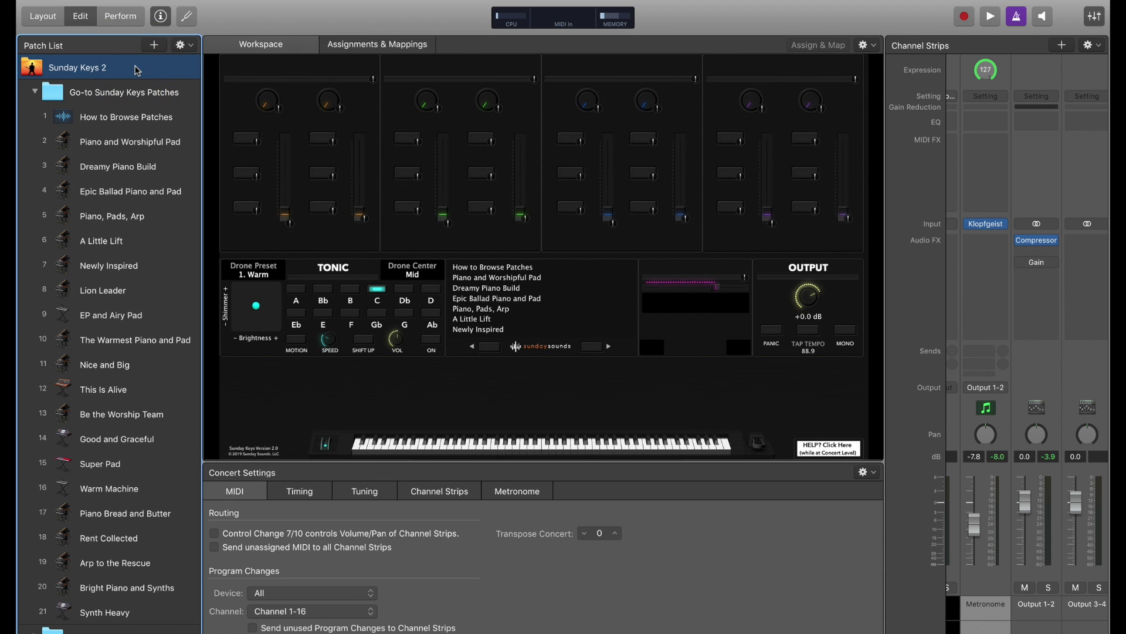
Show the concert's Metronome page (Bar G5 at 127, Beat C5 at 112) and switch the metronome off
left_click(520, 492)
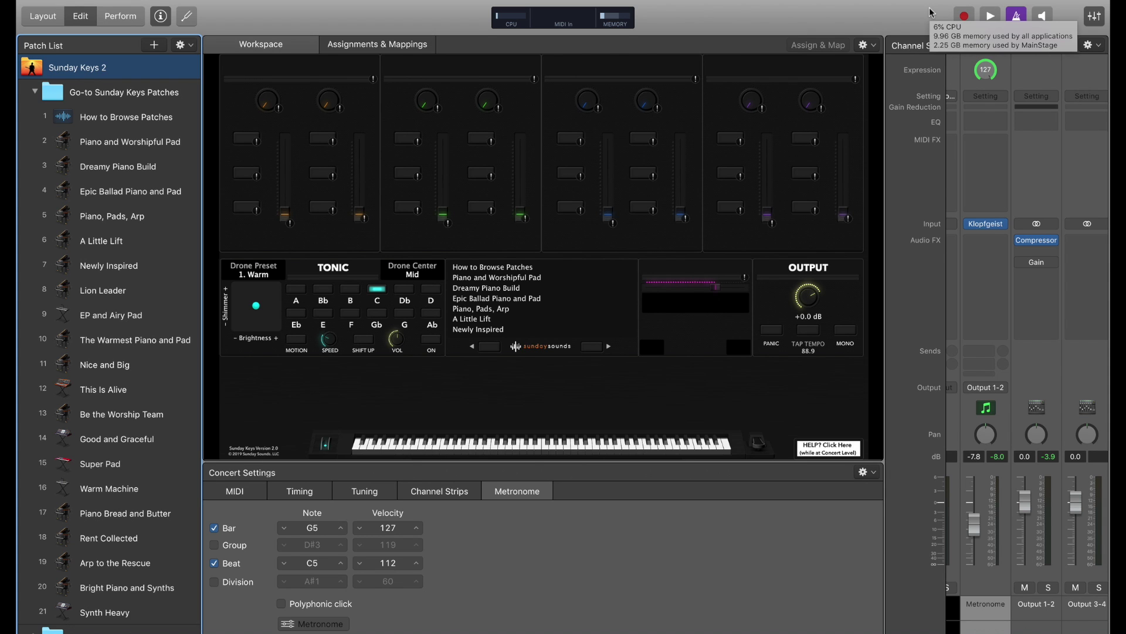
left_click(1015, 16)
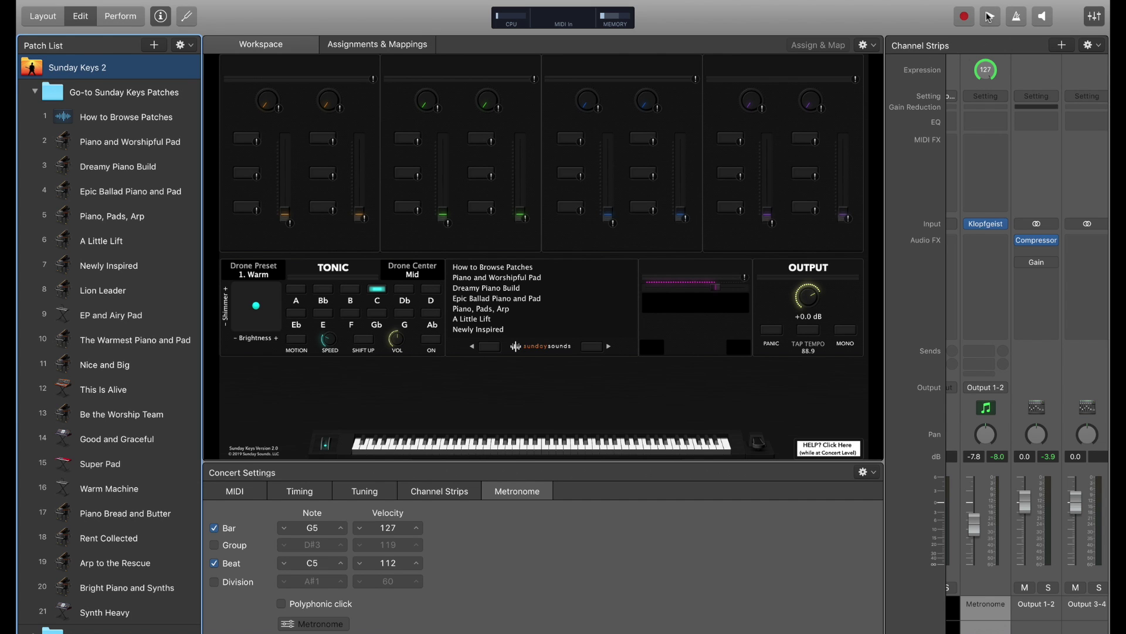
left_click(991, 18)
left_click(1017, 18)
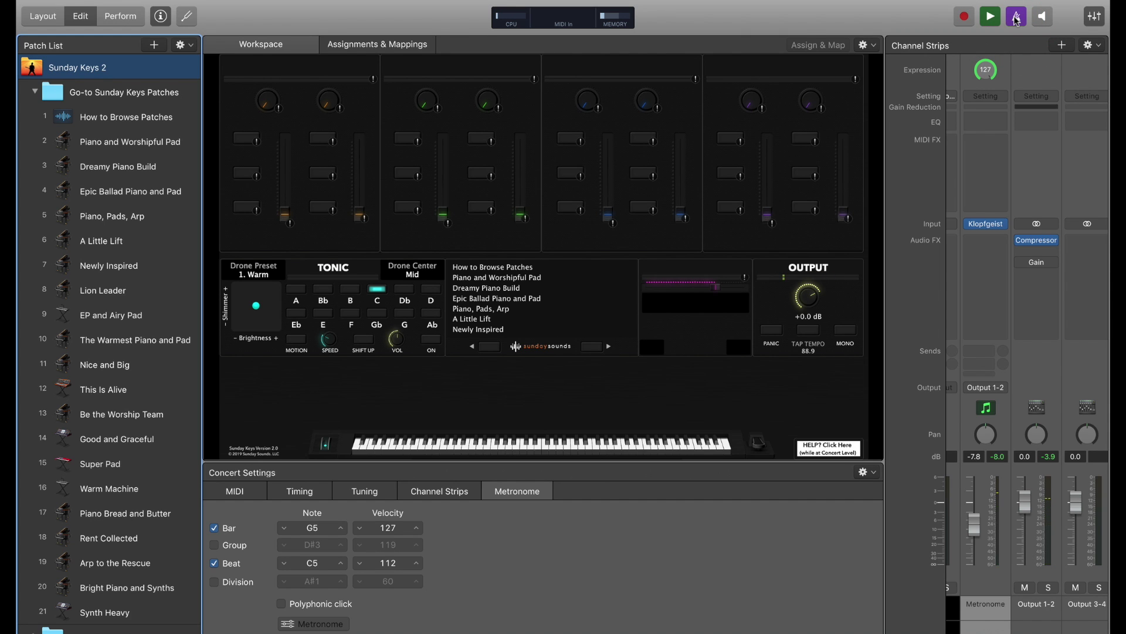
left_click(1016, 18)
left_click(991, 18)
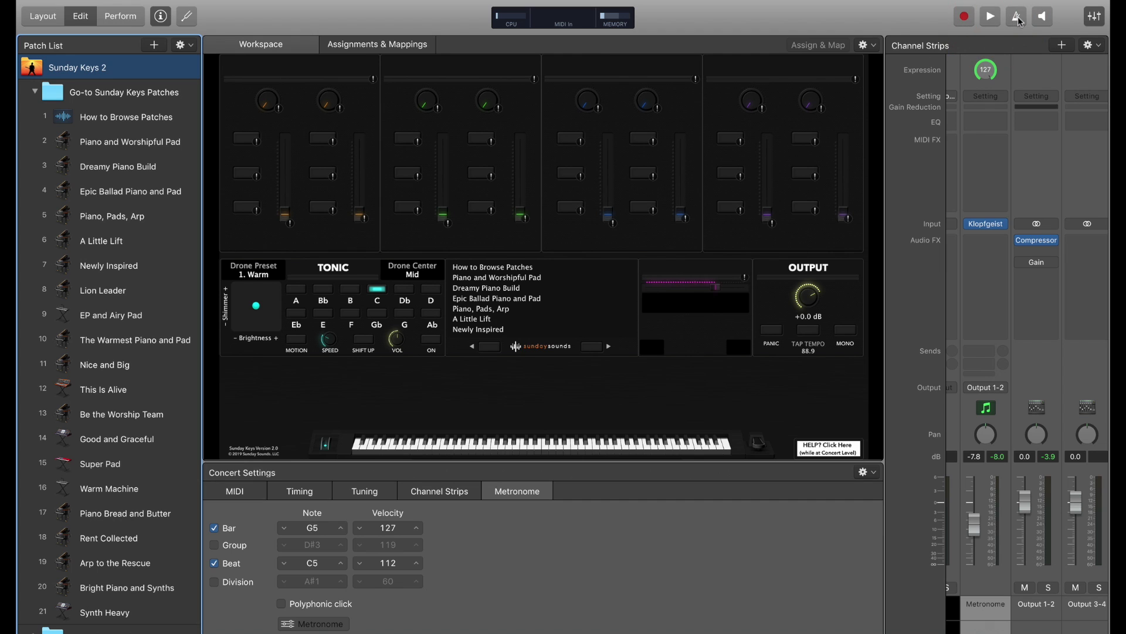
left_click(1020, 19)
left_click(991, 19)
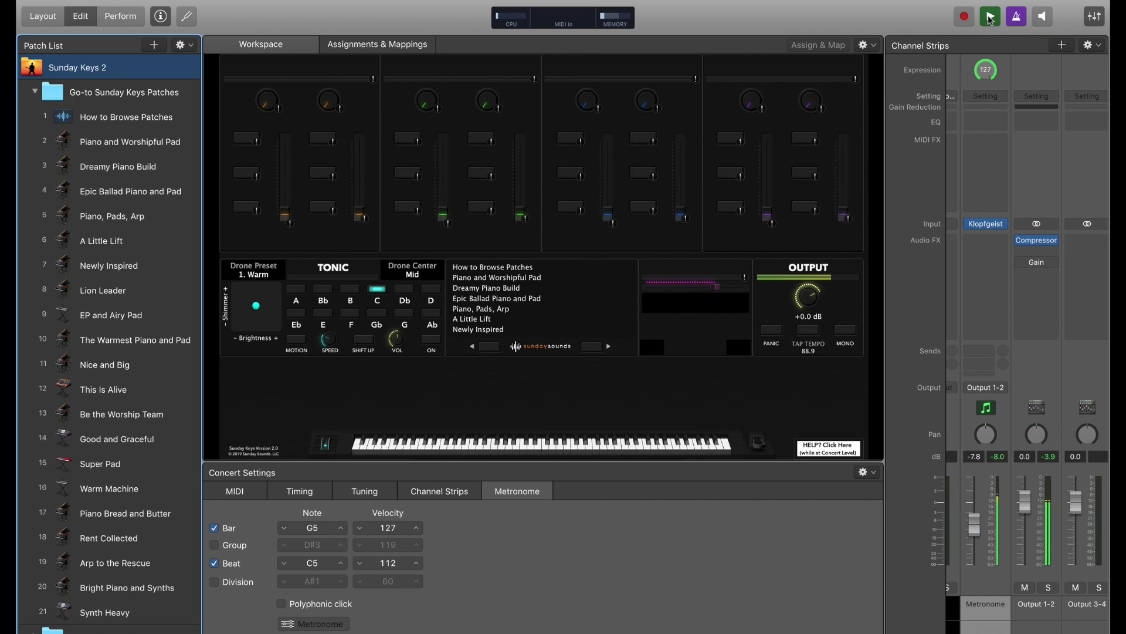
left_click(990, 19)
left_click(1017, 18)
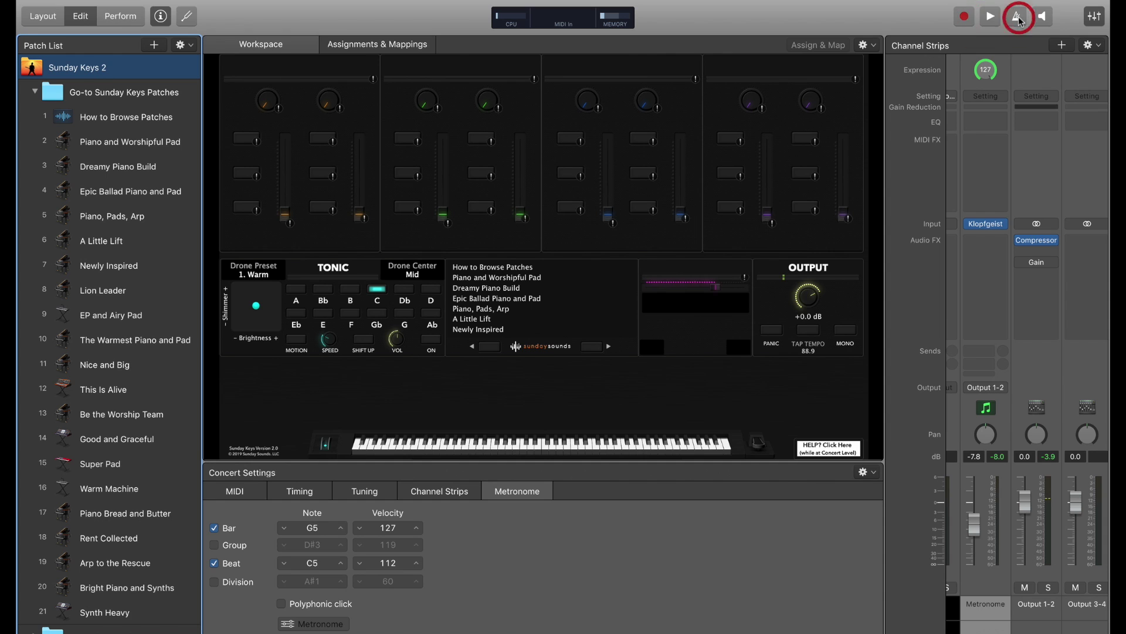
left_click(1018, 19)
left_click(992, 18)
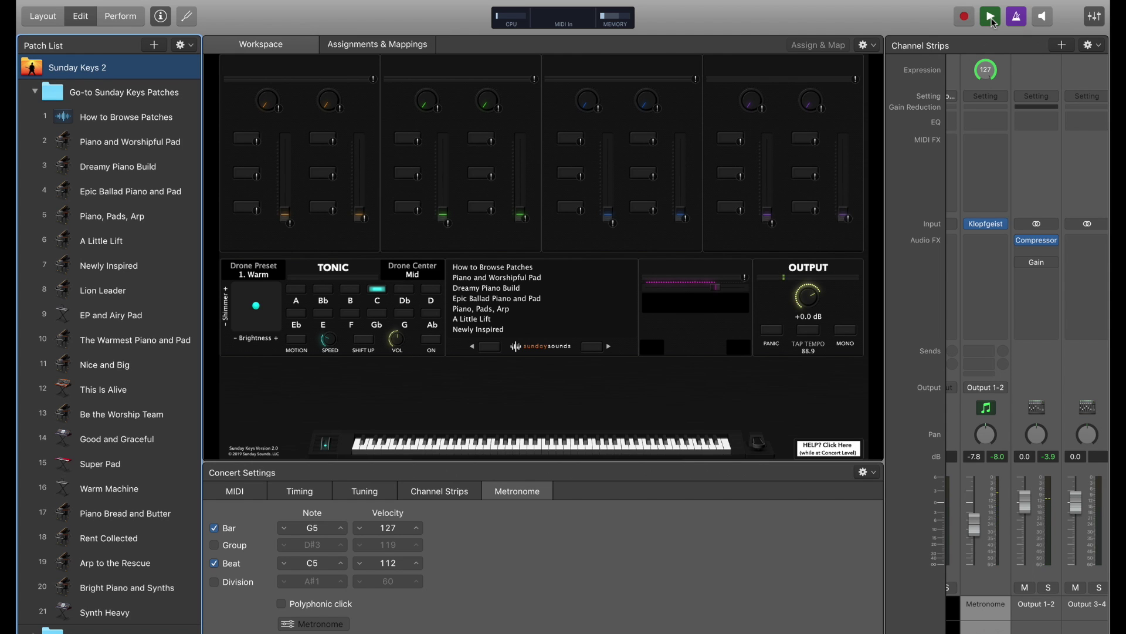
left_click(991, 17)
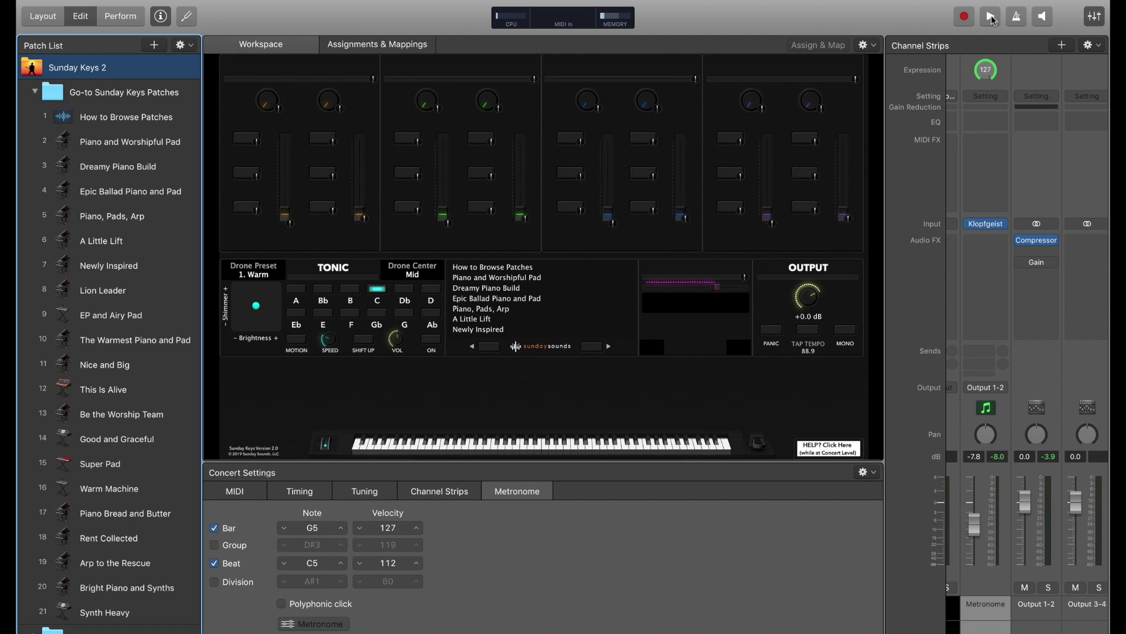
left_click(992, 17)
left_click(1014, 21)
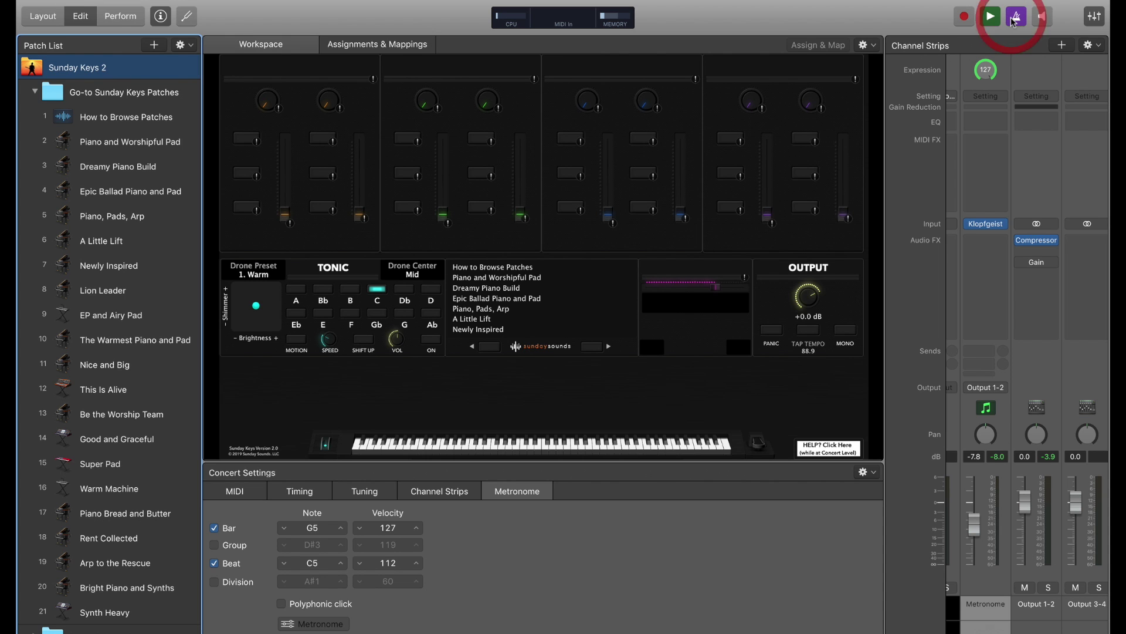
left_click(1014, 21)
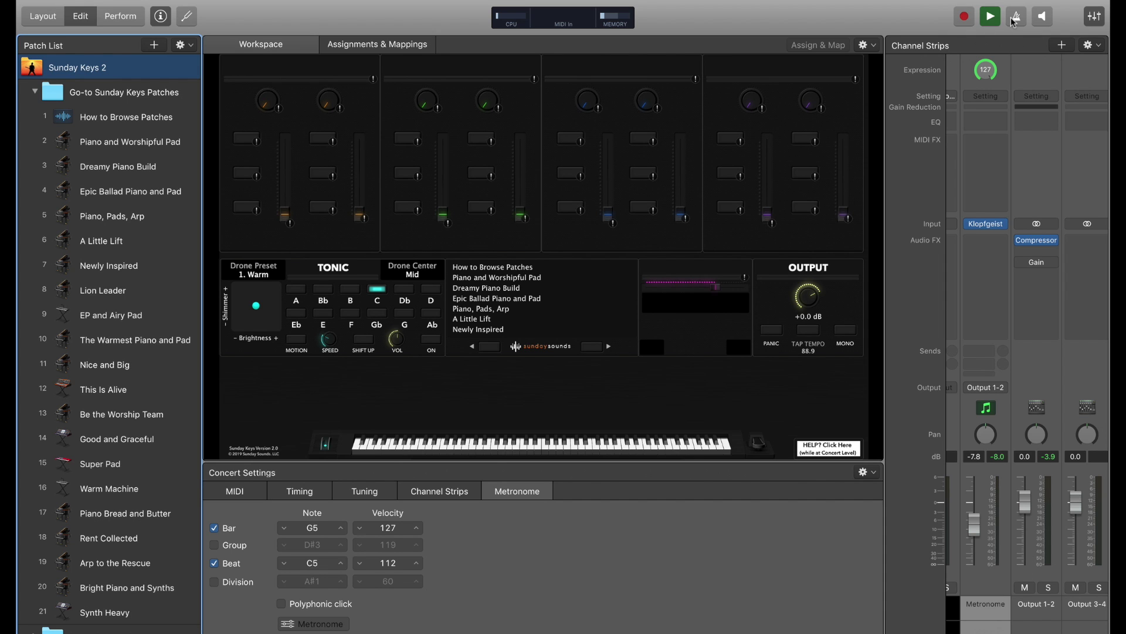
key("space")
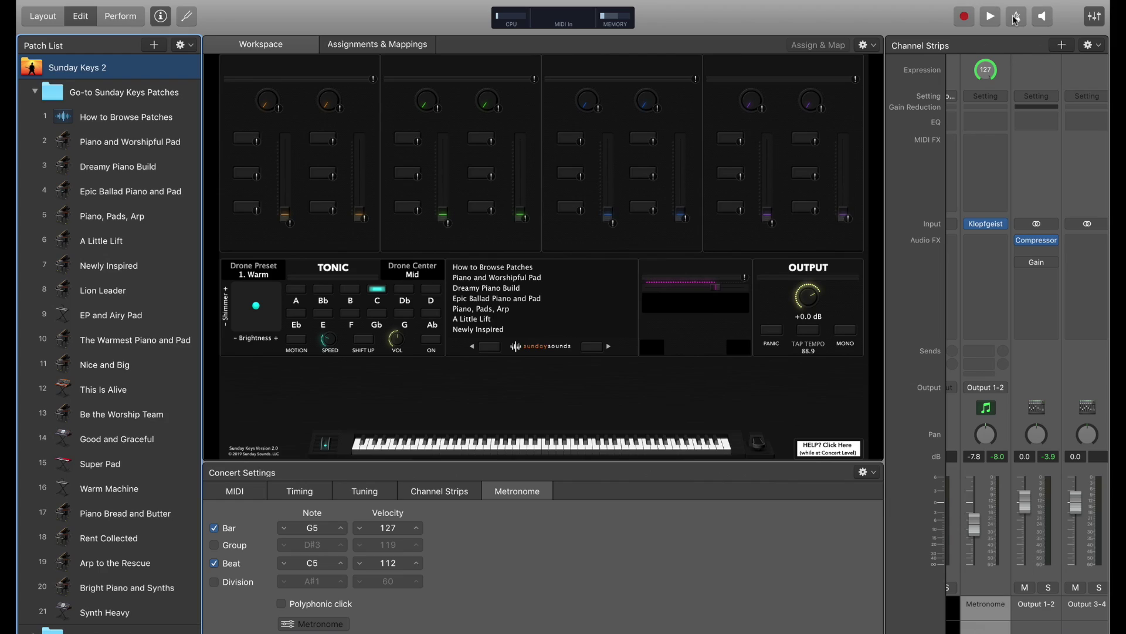
Start concert playback with the metronome clicking
key("space")
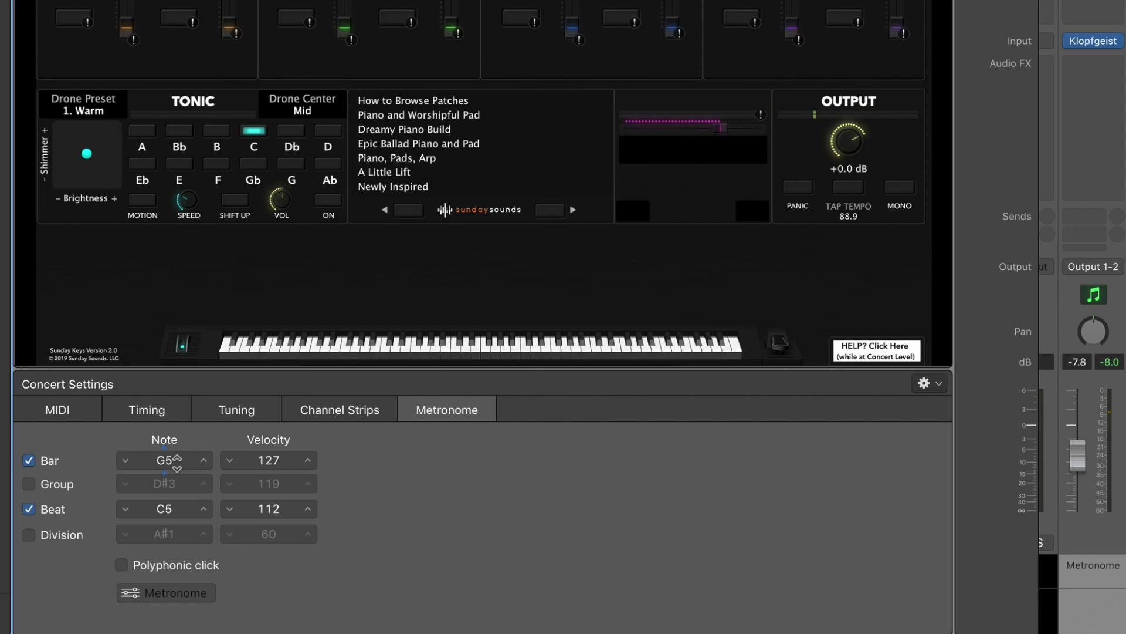
left_click(203, 460)
left_click(204, 460)
left_click(204, 460)
left_click(203, 460)
left_click(203, 460)
left_click(203, 460)
left_click(204, 460)
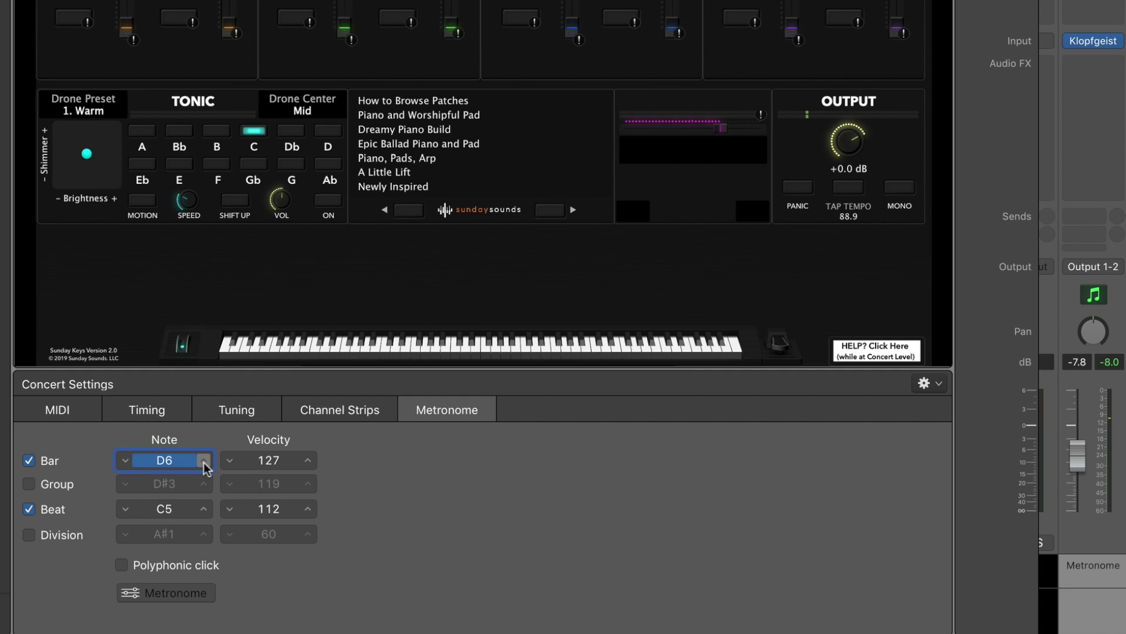
left_click(126, 460)
left_click(126, 459)
left_click(126, 460)
left_click(126, 460)
left_click(127, 460)
left_click(126, 460)
left_click(126, 460)
left_click(203, 460)
left_click(204, 460)
left_click(204, 460)
left_click(206, 461)
left_click(206, 461)
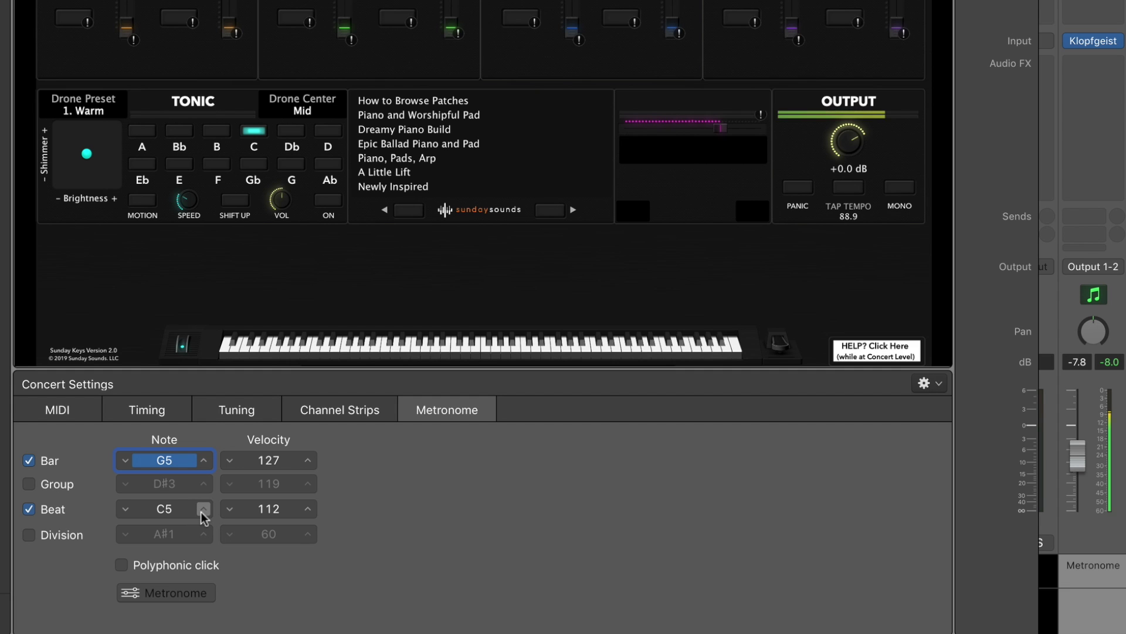
left_click(203, 509)
left_click(203, 508)
left_click(203, 509)
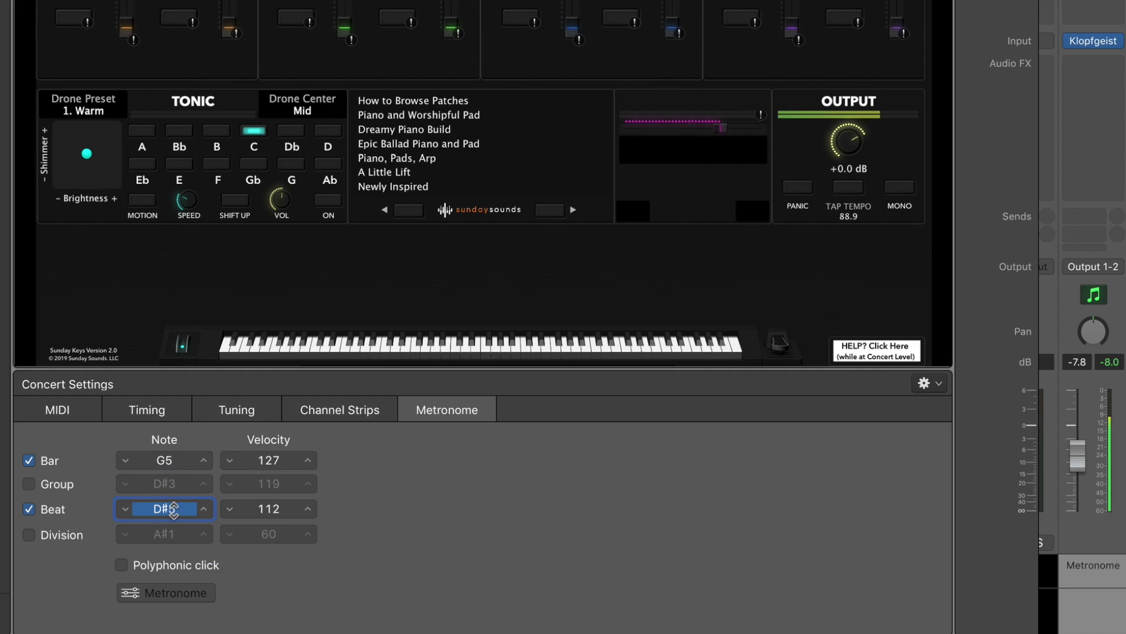
left_click(125, 508)
left_click(125, 509)
left_click(126, 508)
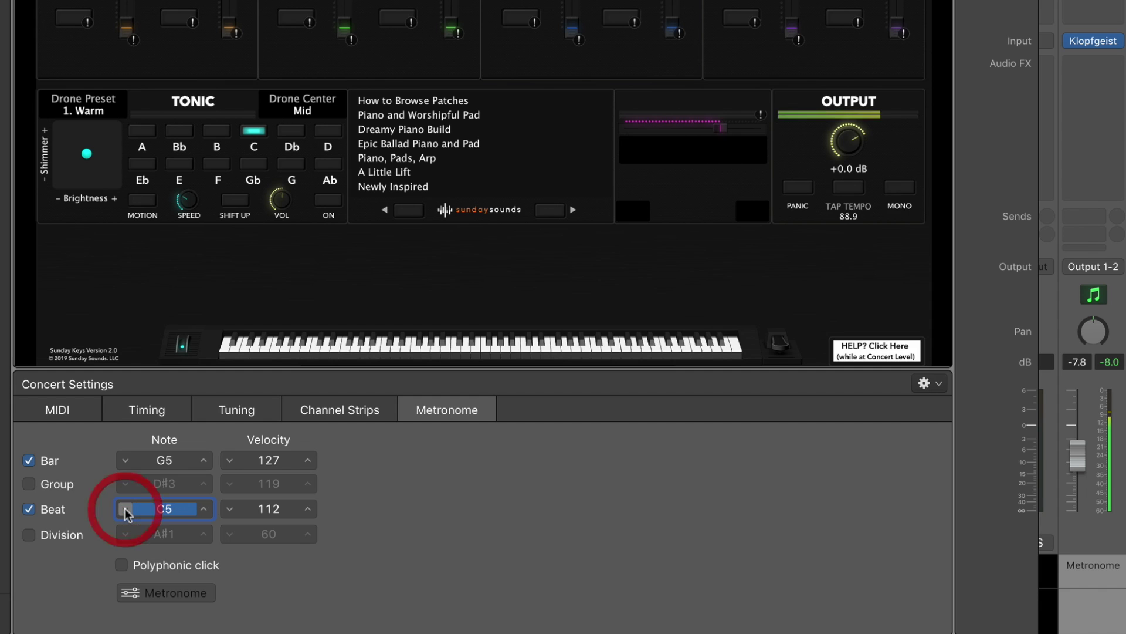
Toggle the Group click on and off, then enable the Division click and raise its note two steps
left_click(29, 485)
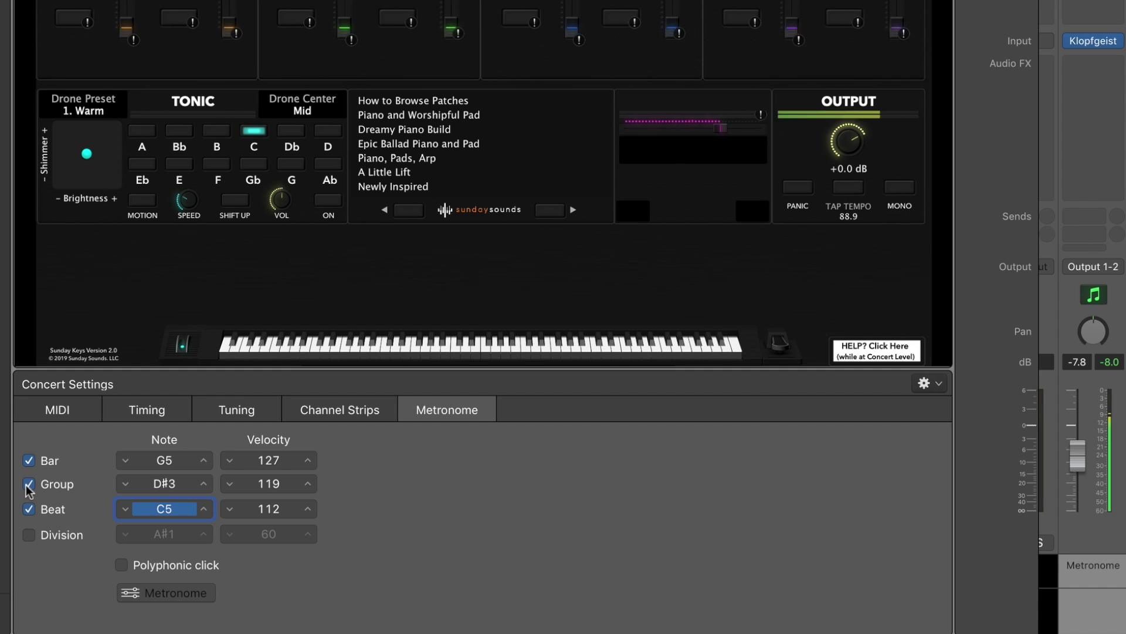
left_click(29, 486)
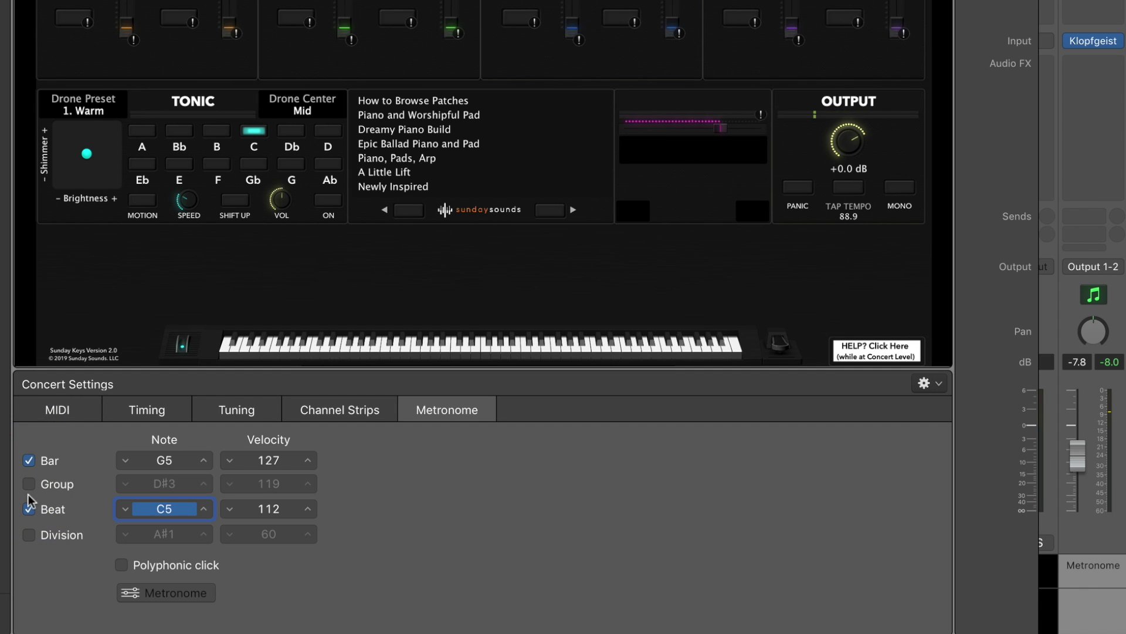
left_click(30, 533)
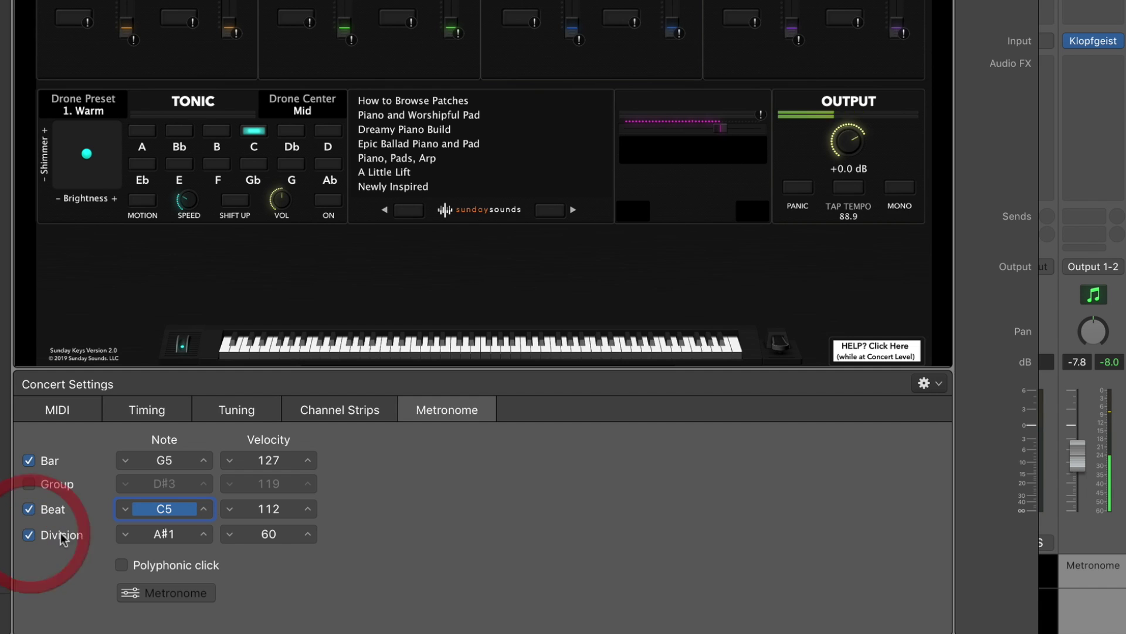
left_click(203, 538)
left_click(203, 538)
left_click(203, 538)
left_click(203, 538)
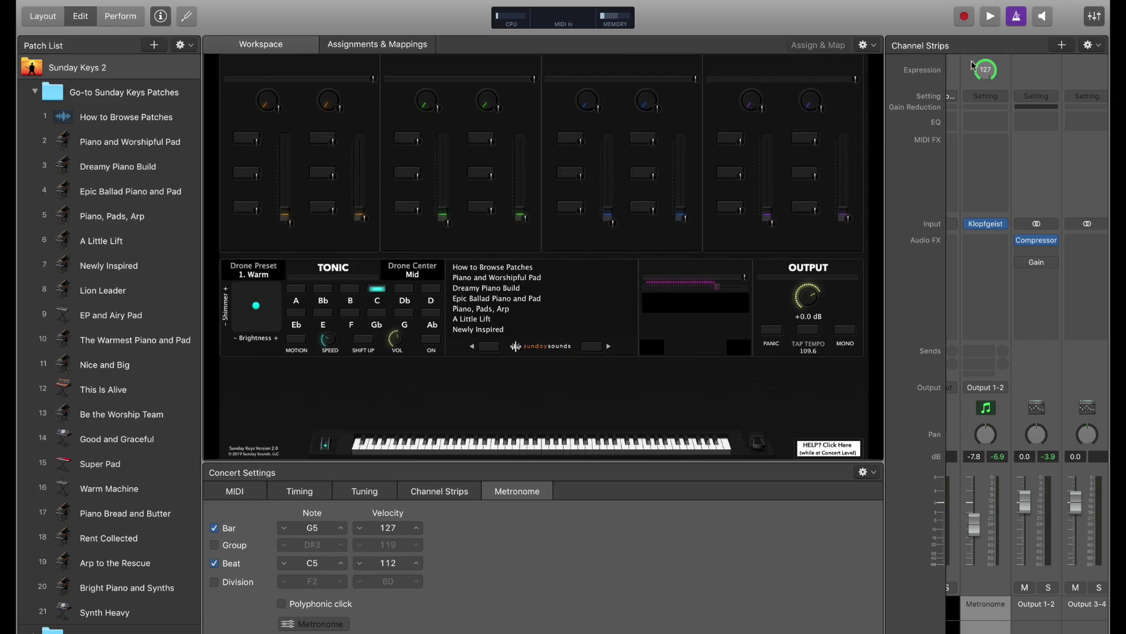
Start playback and open the metronome's Klopfgeist window, moved toward the screen centre
left_click(993, 21)
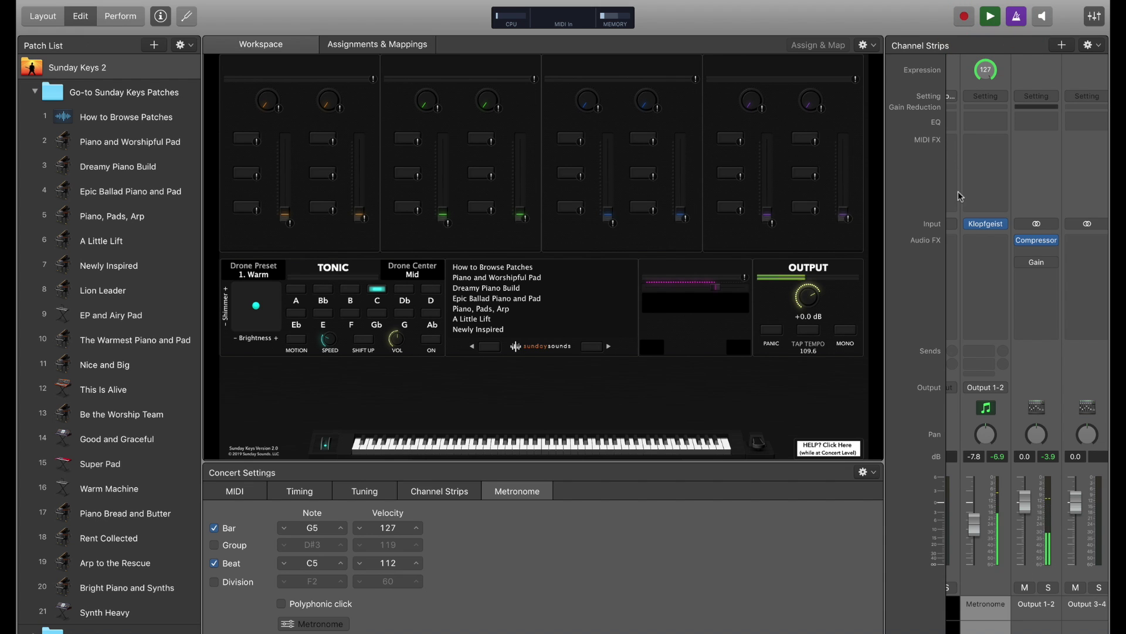
left_click(989, 227)
left_click_drag(241, 48, 630, 125)
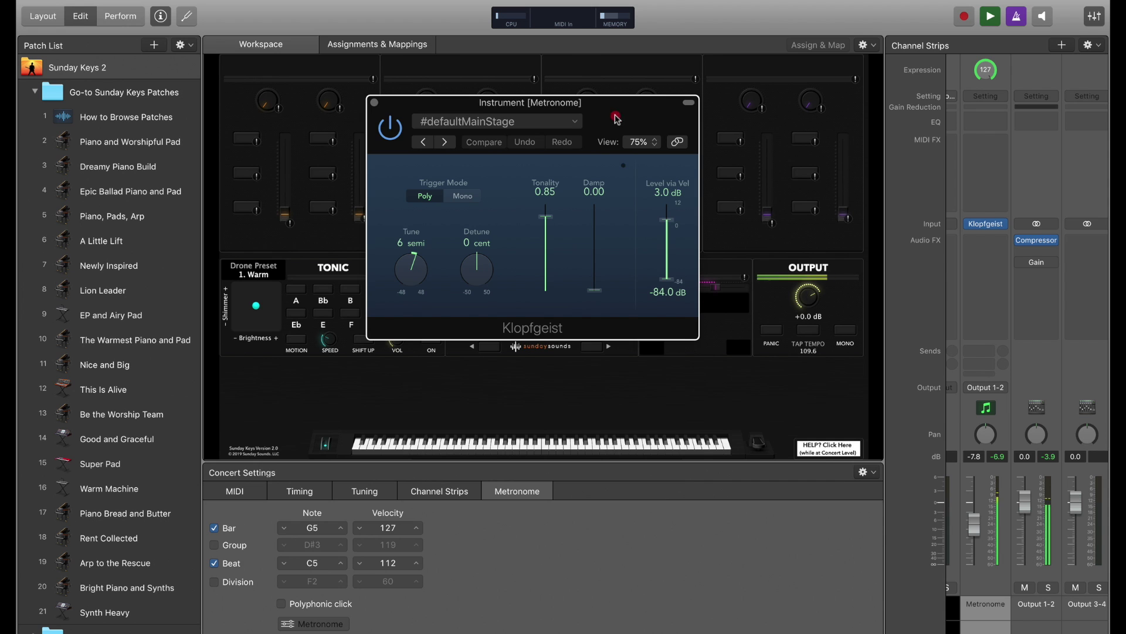
Set the Klopfgeist Tonality to 0.84
left_click_drag(630, 124, 603, 96)
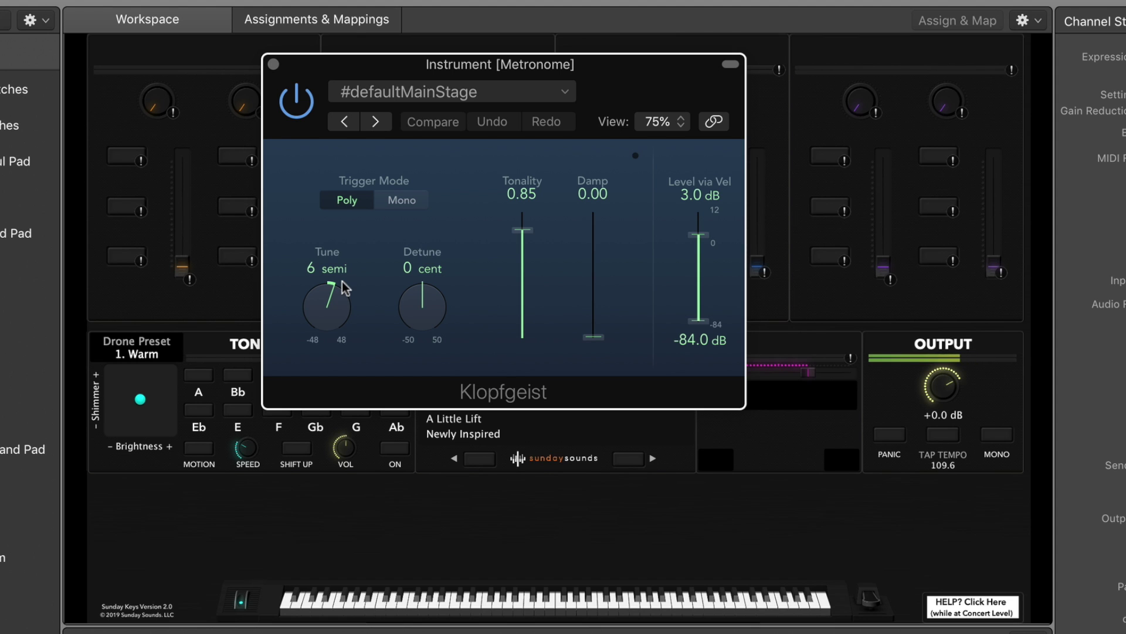
left_click_drag(522, 231, 526, 277)
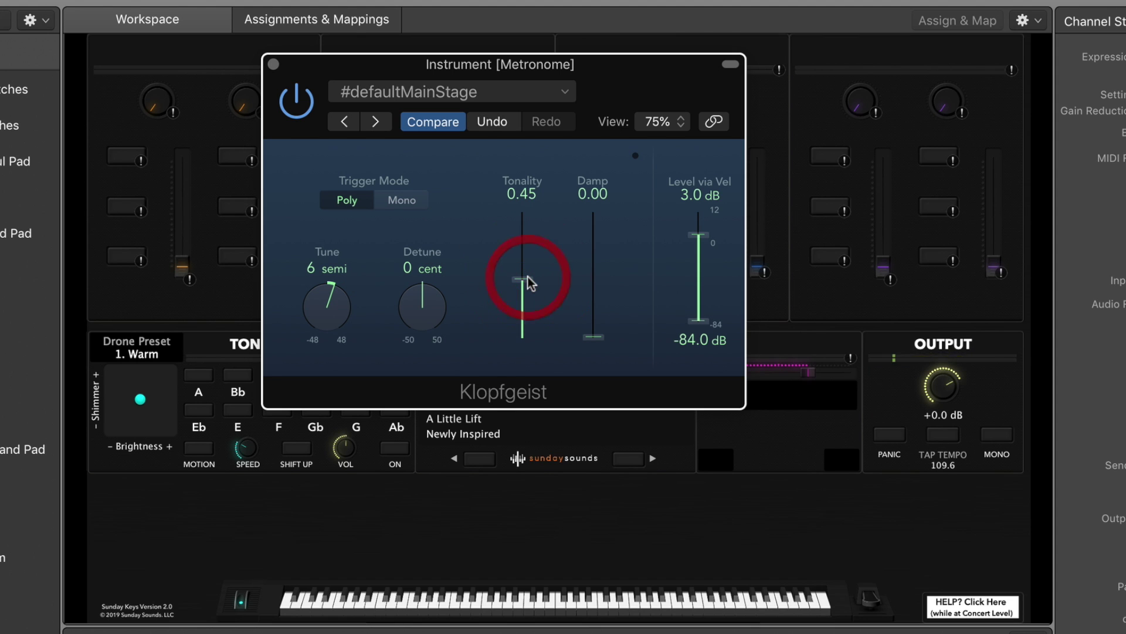
left_click_drag(527, 276, 529, 241)
left_click_drag(527, 218, 528, 220)
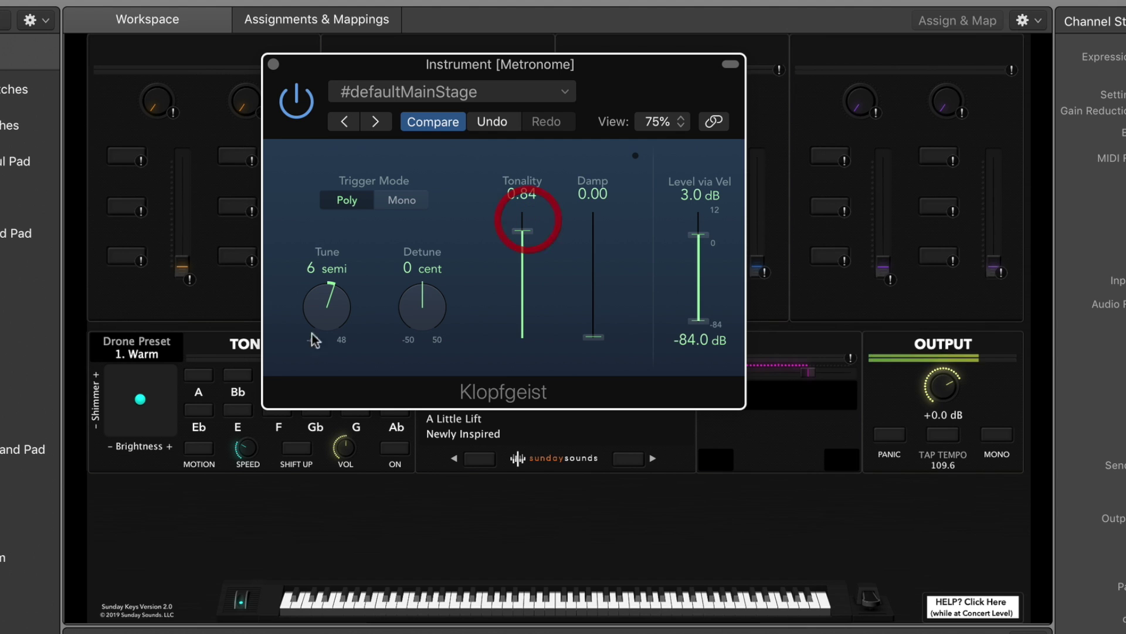
Set the Klopfgeist Tune to 2 semi and close its window
left_click_drag(326, 294, 325, 323)
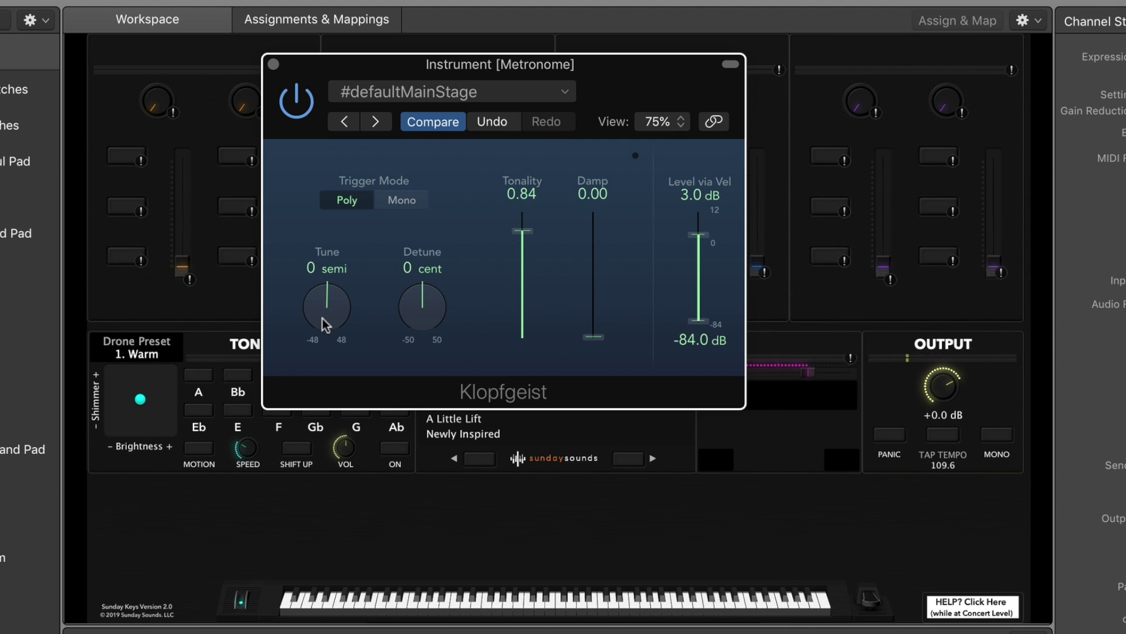
left_click_drag(325, 324, 325, 326)
mouse_move(325, 302)
left_mouse_down()
mouse_move(328, 284)
mouse_move(326, 293)
left_mouse_up()
left_click_drag(334, 311, 334, 322)
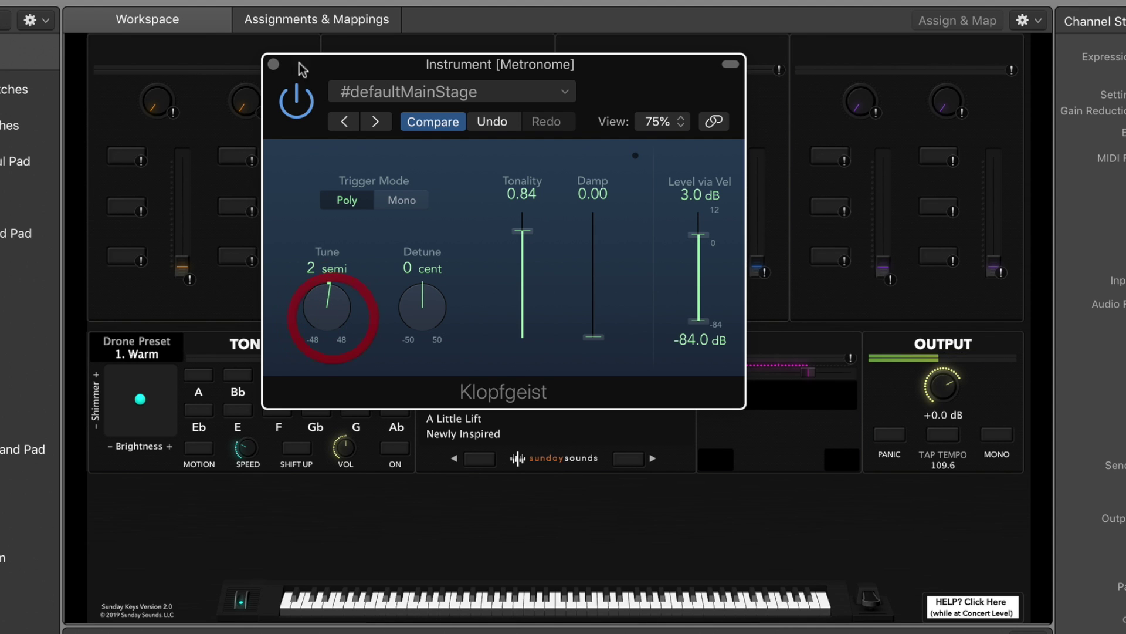
left_click(273, 64)
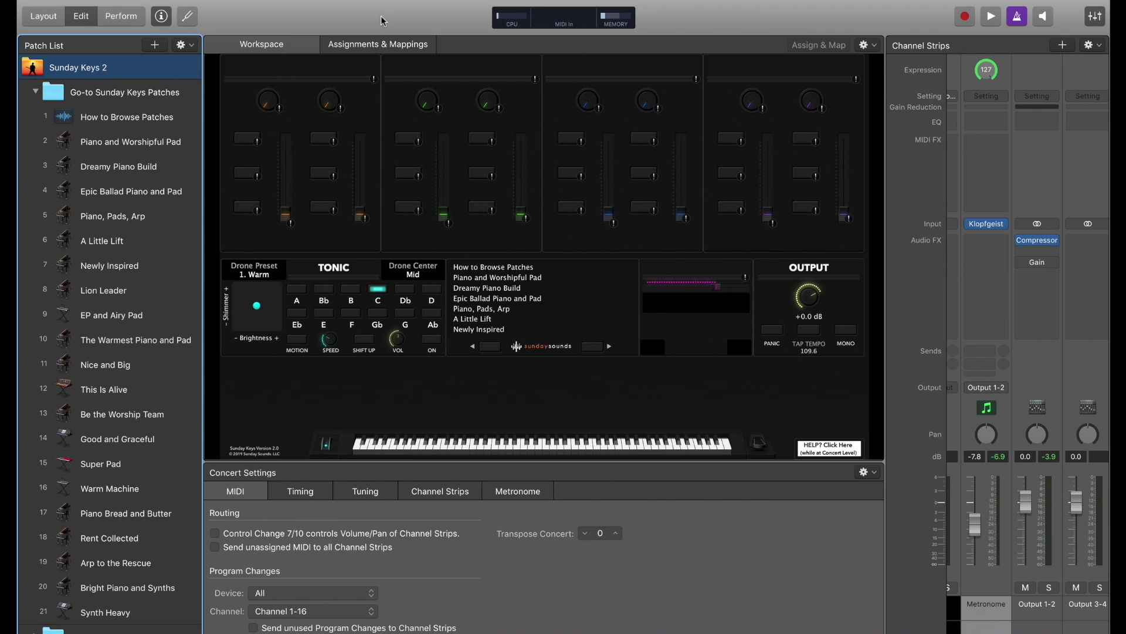
Pan the Metronome channel strip to +63
left_click_drag(986, 434, 985, 394)
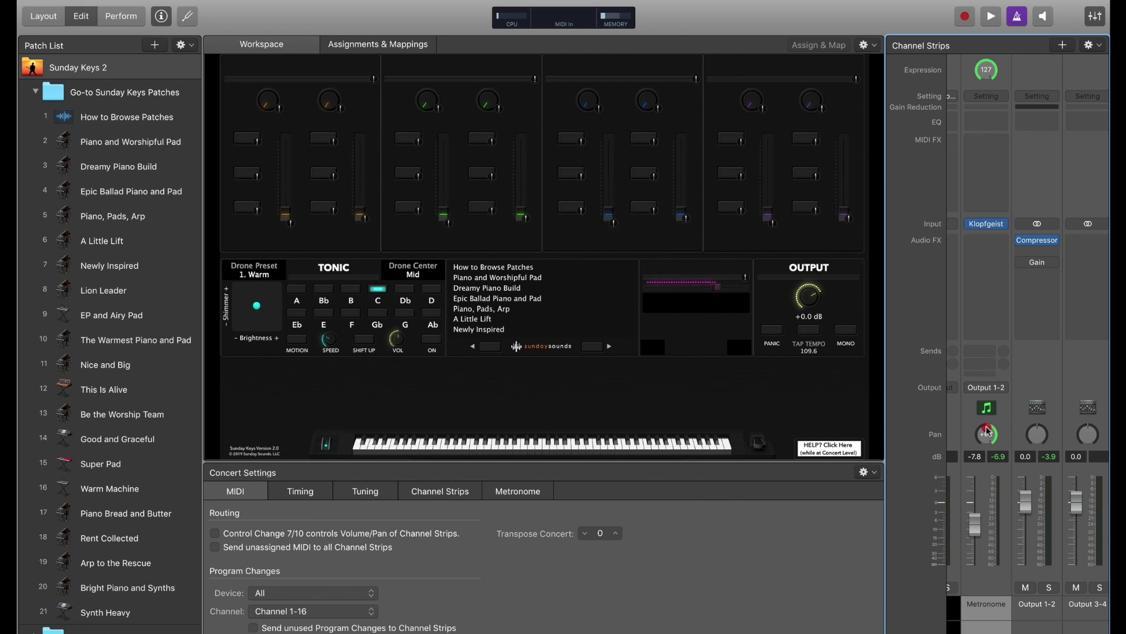
left_click(1026, 316)
left_click(986, 404)
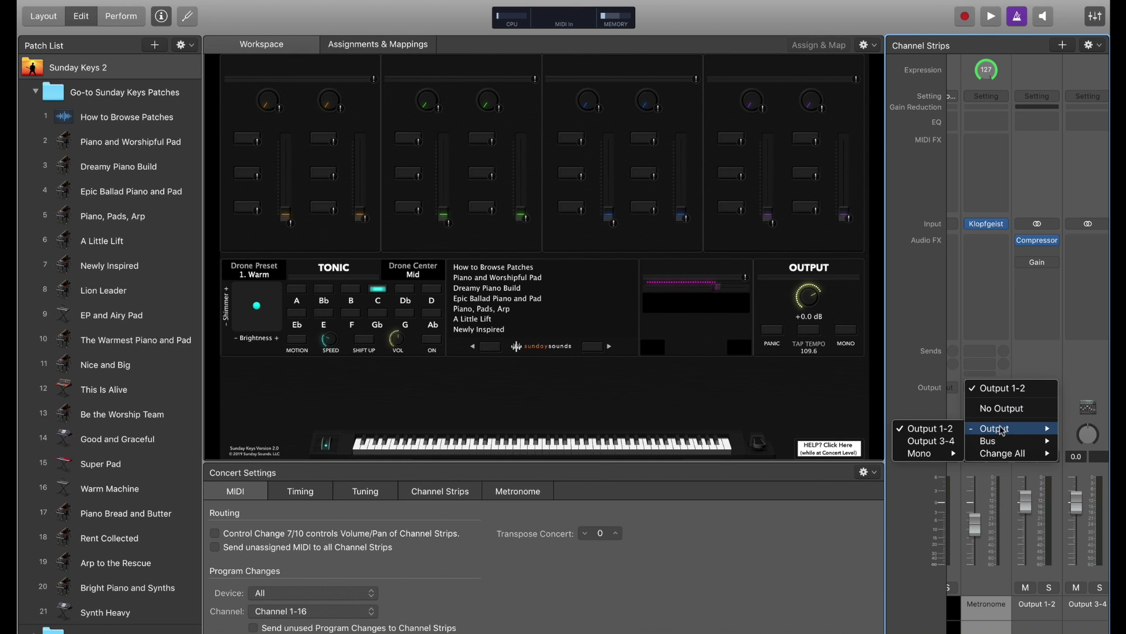
Route the metronome channel to Output 3-4 and load the Piano, Pads, Arp patch
left_click(912, 441)
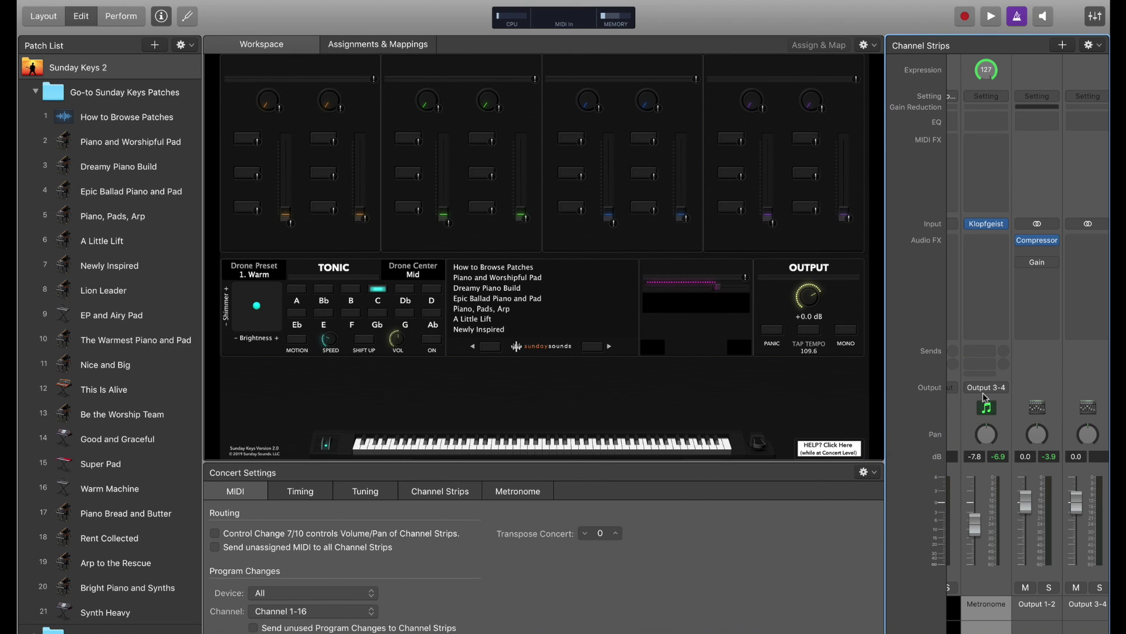
left_click(138, 217)
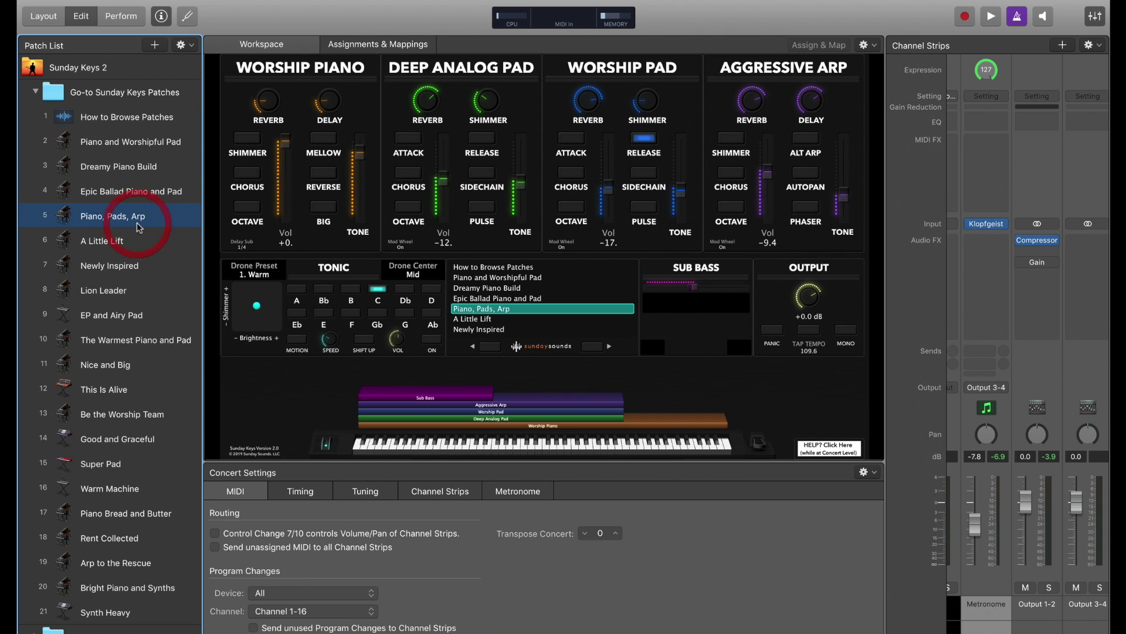